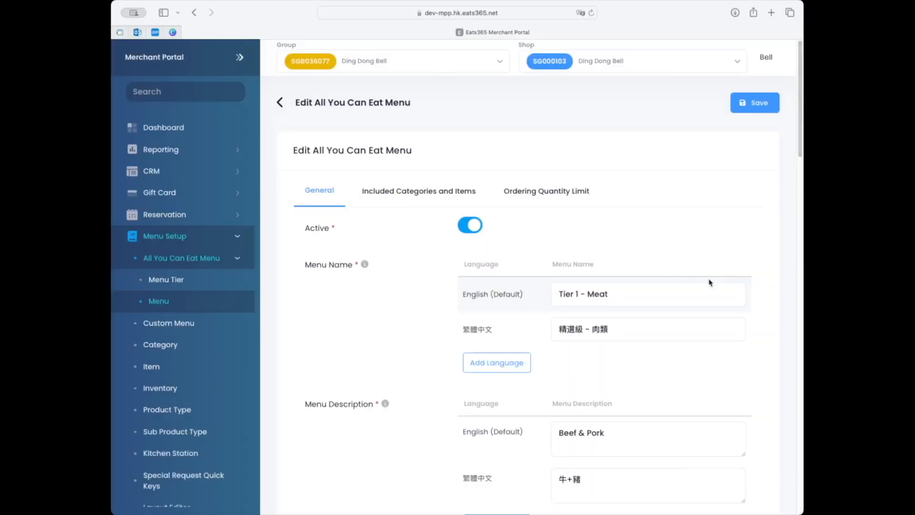
# Review the Tier 1 - Meat menu's general settings, enabling combinations, and included categories and items.
pyautogui.scroll(-7, 709, 282)
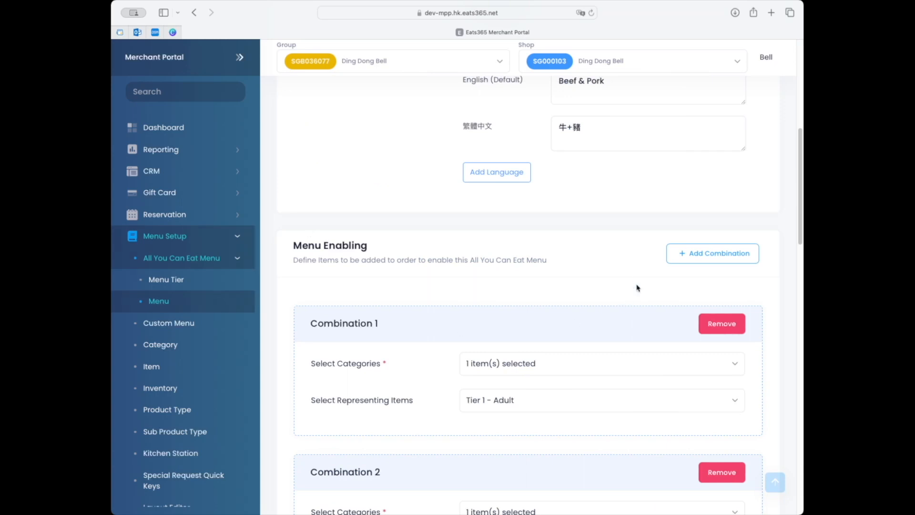
pyautogui.scroll(2, 636, 289)
pyautogui.scroll(5, 637, 275)
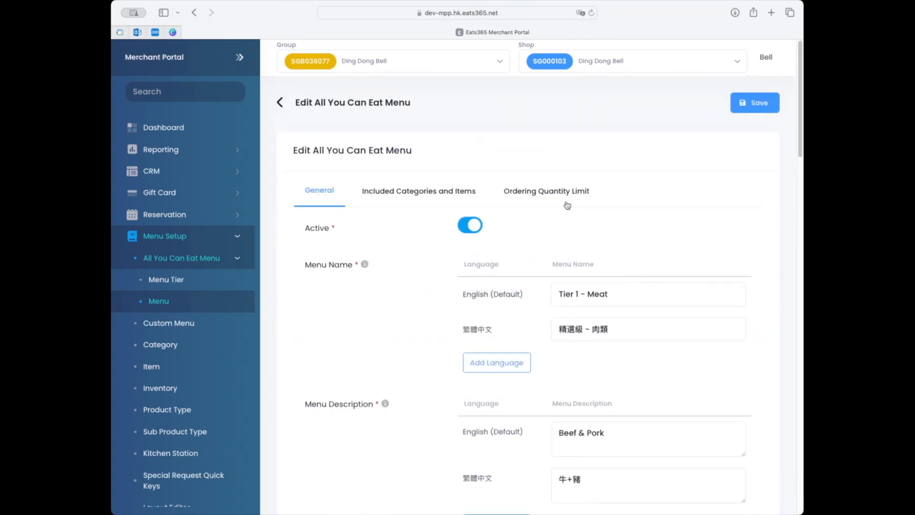
pyautogui.click(441, 196)
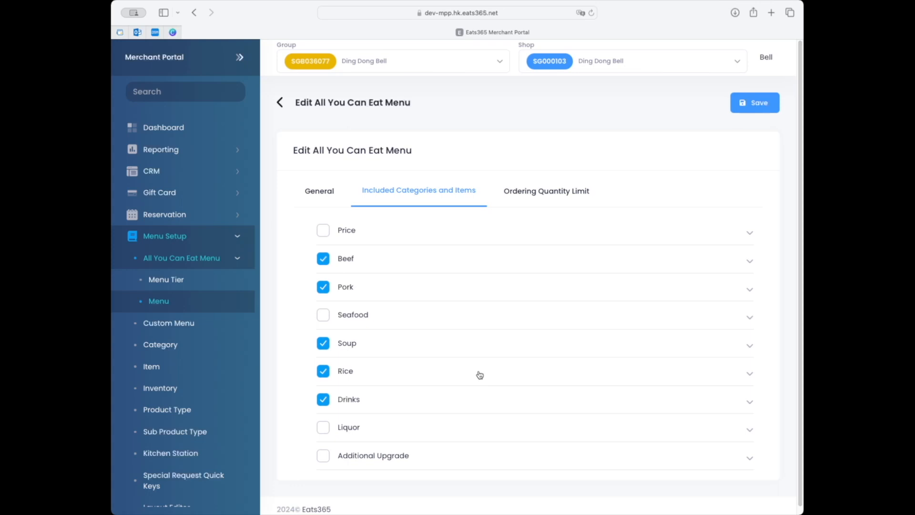
# Add a menu tier named "Tier 1 - Meat" in English and "精選級 - 肉類" in Traditional Chinese.
pyautogui.click(187, 287)
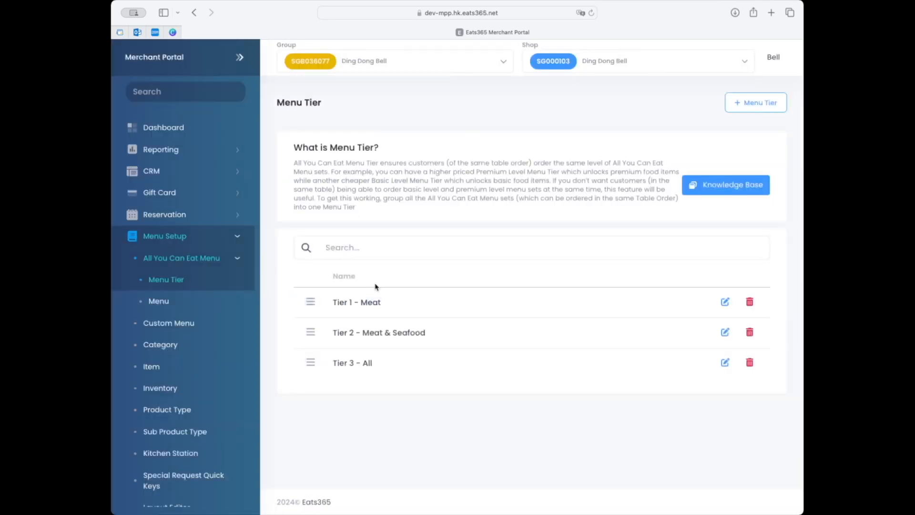
pyautogui.click(754, 109)
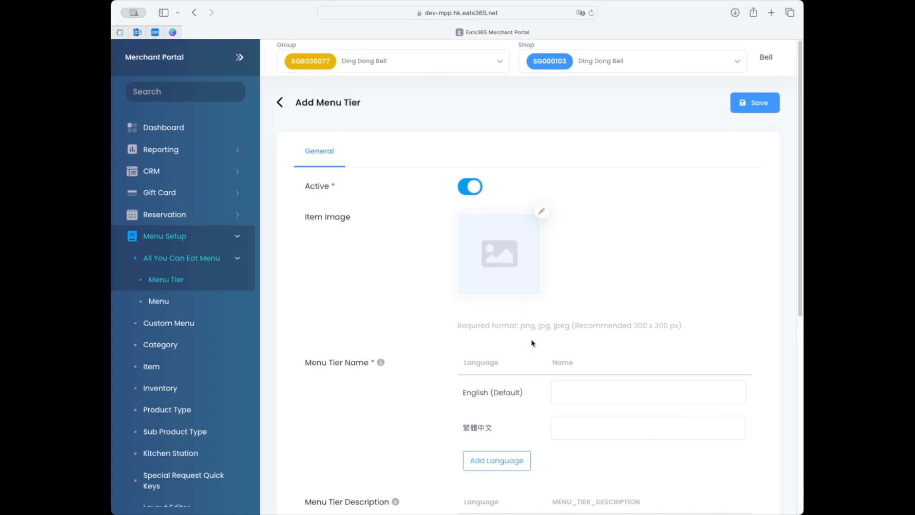
pyautogui.click(588, 395)
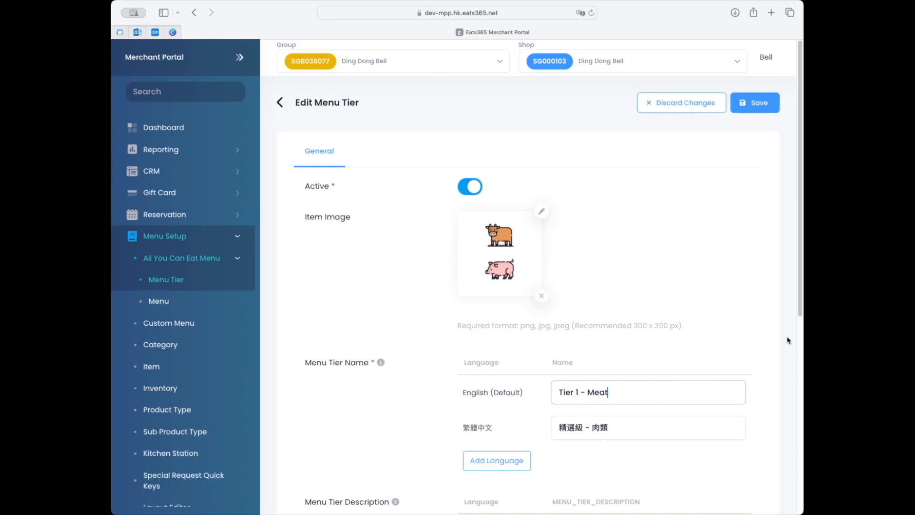
# Assign the Tier 1 - Meat All You Can Eat menu to the tier and save the tier.
pyautogui.scroll(-5, 782, 341)
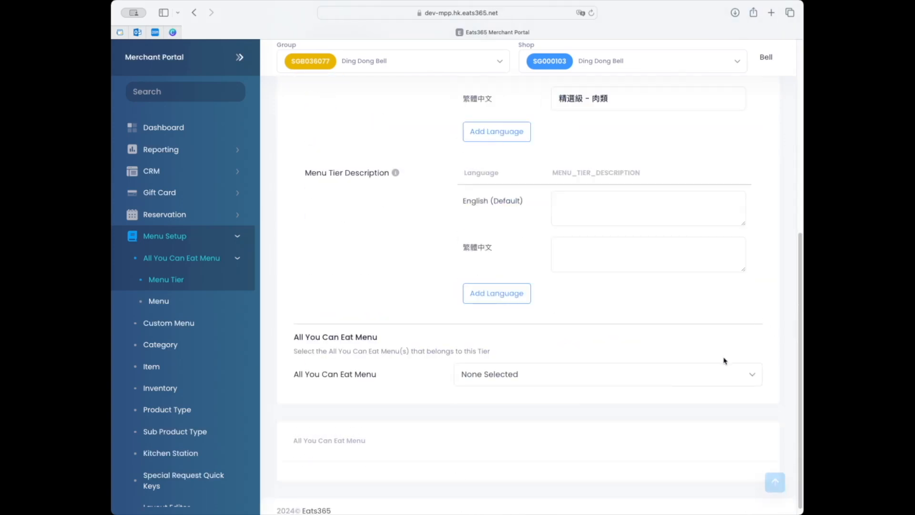
pyautogui.click(711, 368)
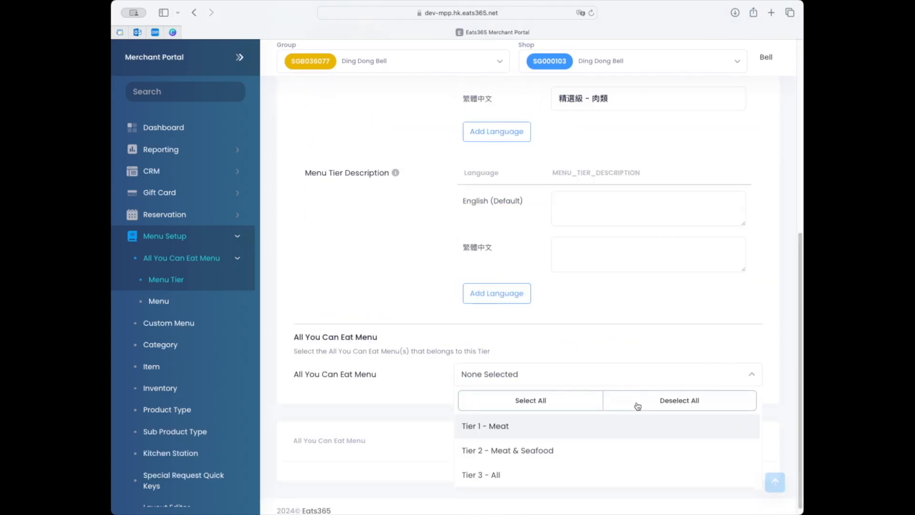
pyautogui.click(610, 429)
pyautogui.click(685, 376)
pyautogui.scroll(5, 696, 362)
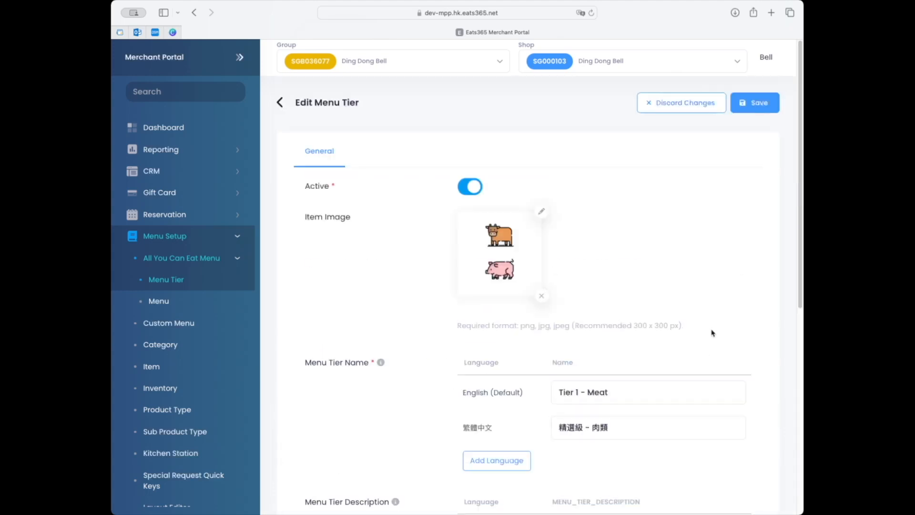
pyautogui.click(748, 109)
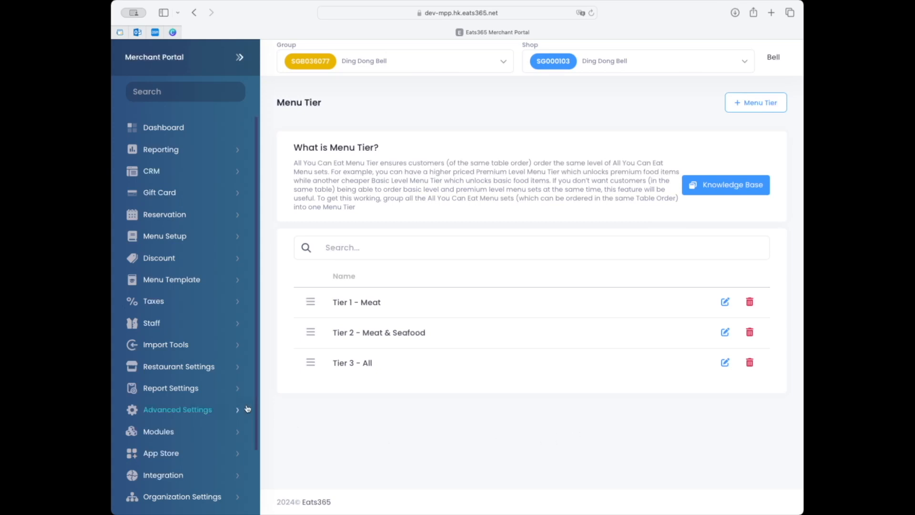
# In the dine-in workflow settings, enable enforcing the same All You Can Eat menu tier per order and prompting for tier selection, and save.
pyautogui.click(223, 376)
pyautogui.click(193, 456)
pyautogui.click(184, 505)
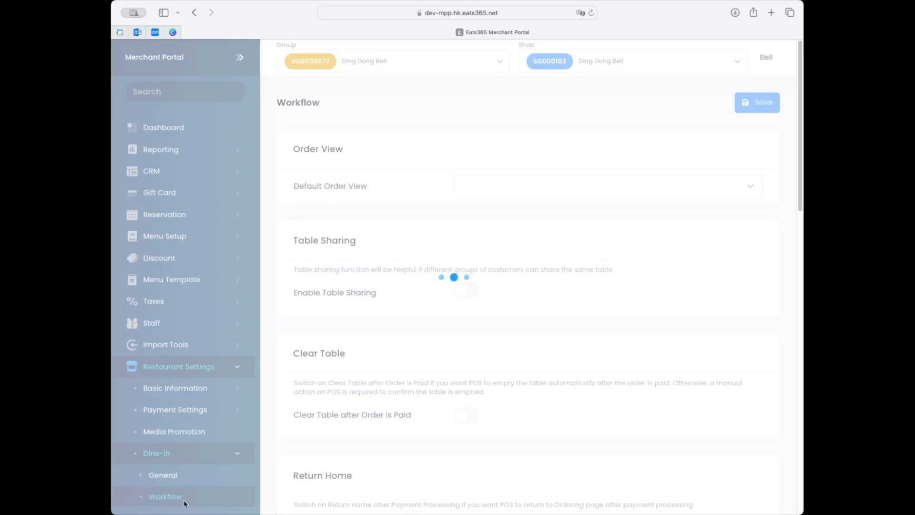
pyautogui.scroll(-15, 615, 242)
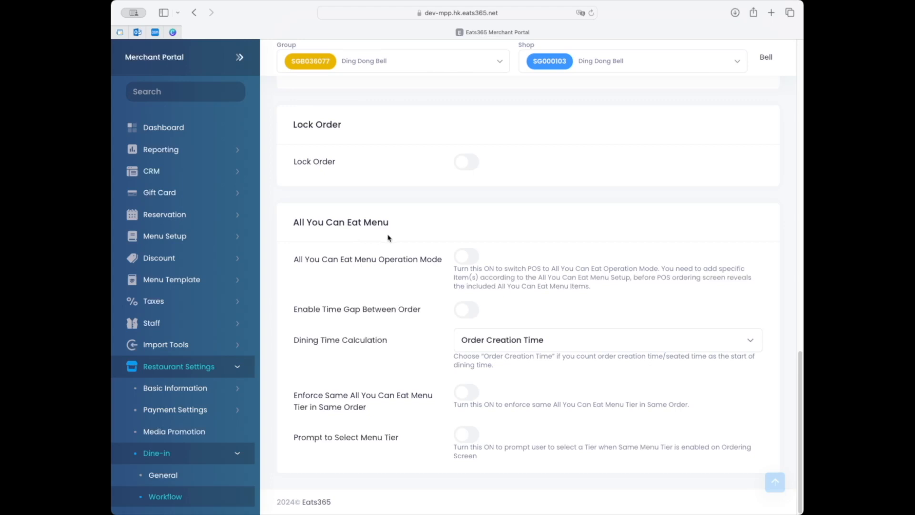
pyautogui.click(470, 399)
pyautogui.click(467, 434)
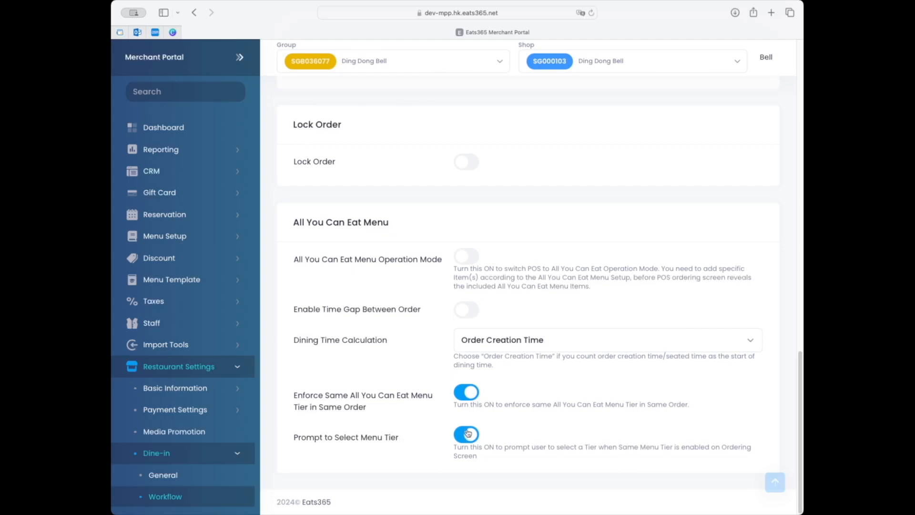
pyautogui.scroll(15, 549, 402)
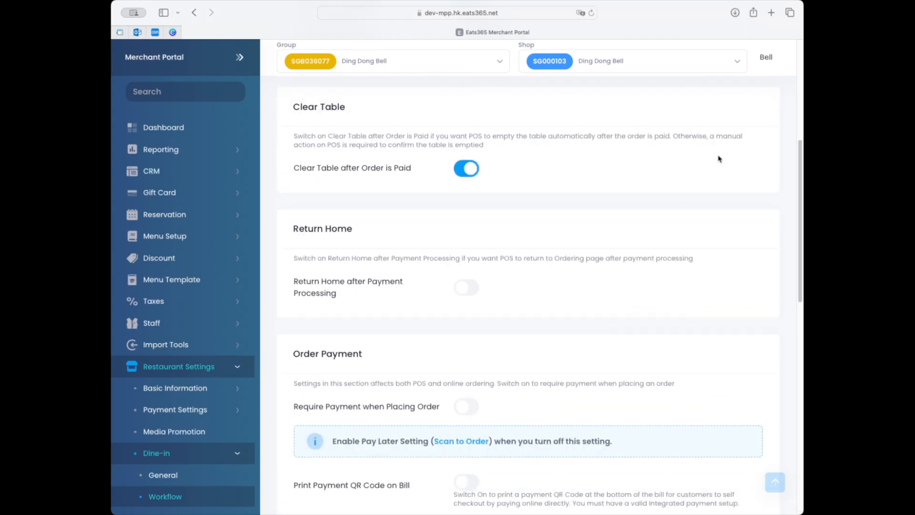
pyautogui.scroll(2, 755, 105)
pyautogui.click(757, 103)
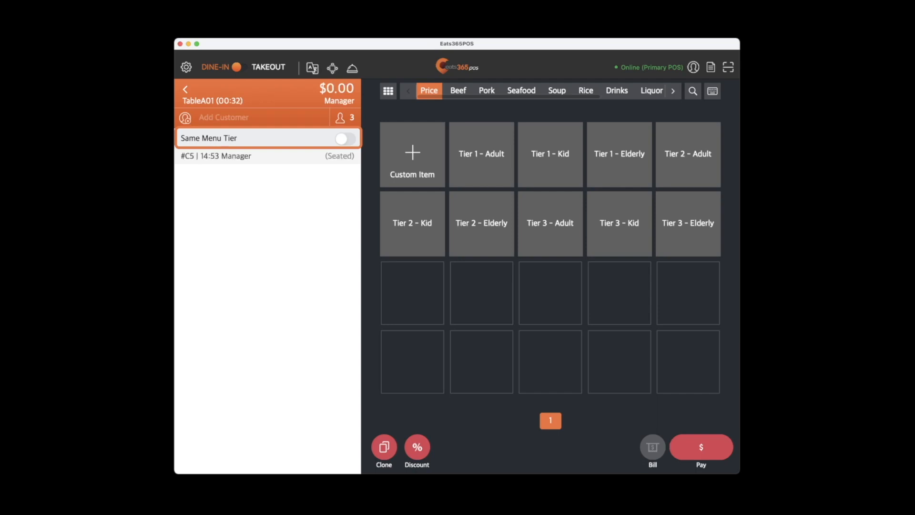
# In Eats365POS, turn on Same Menu Tier for table A01's order and choose Tier 3 - All as its menu tier.
pyautogui.click(346, 138)
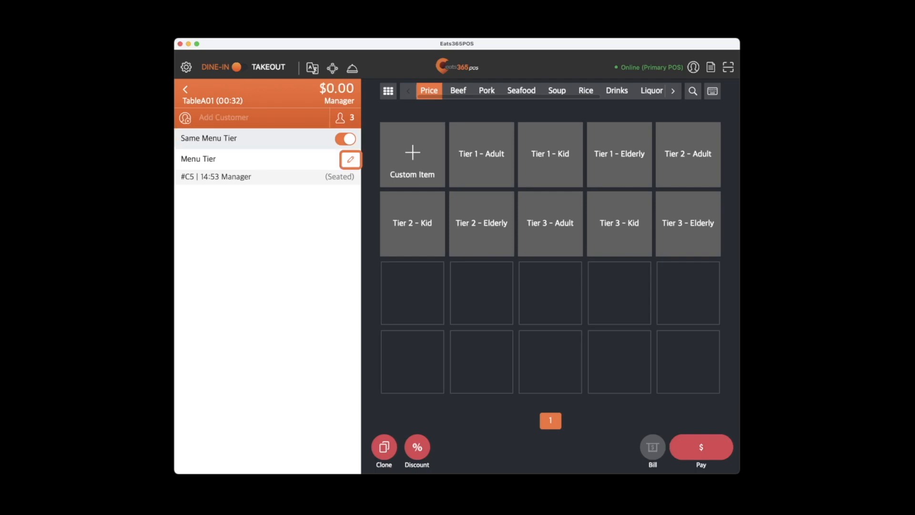
pyautogui.click(351, 160)
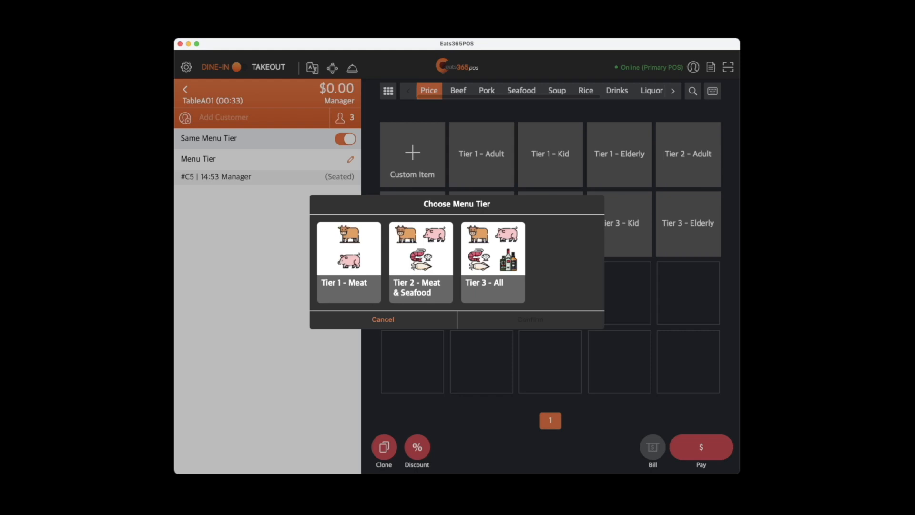
pyautogui.click(493, 263)
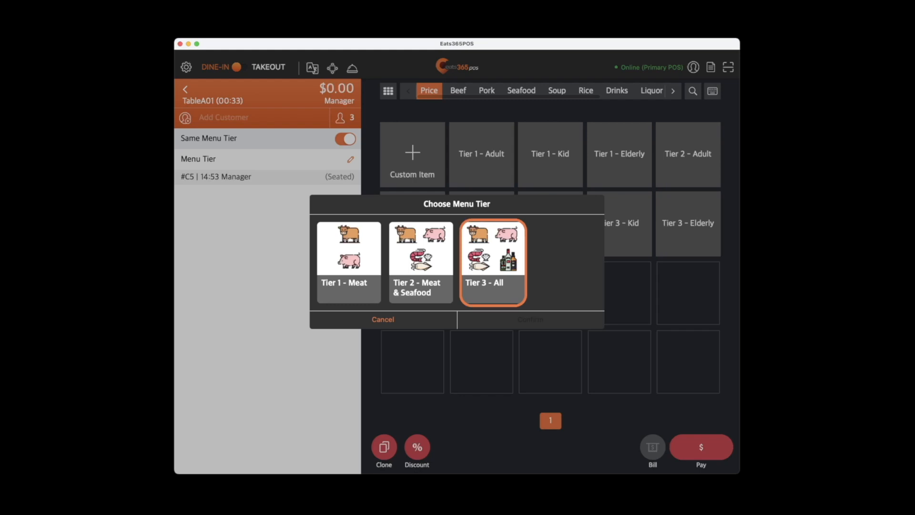
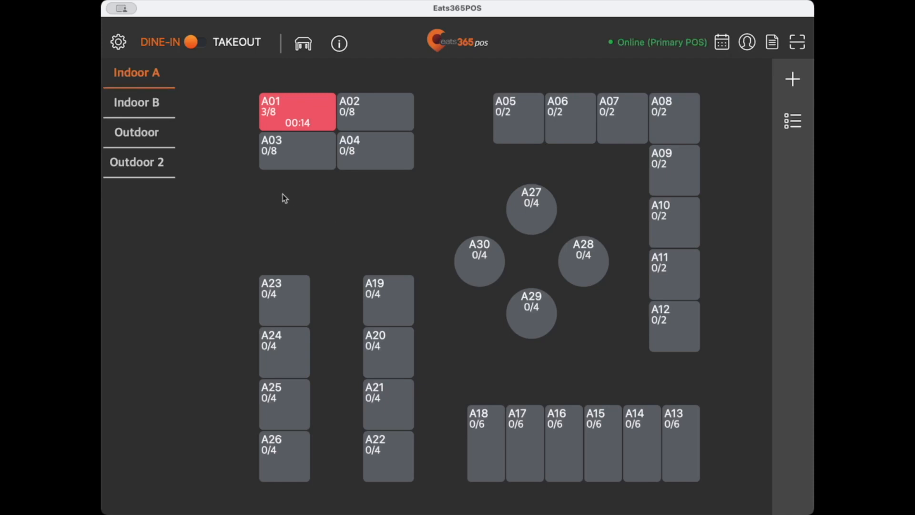
# Open table A01's order, turn on Same Menu Tier and choose Tier 2 - Meat & Seafood as its menu tier.
pyautogui.click(310, 119)
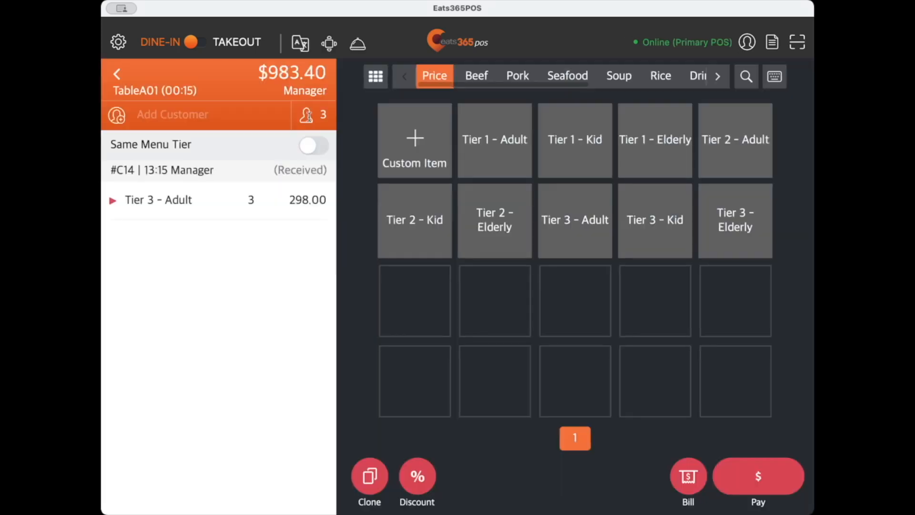
pyautogui.click(313, 148)
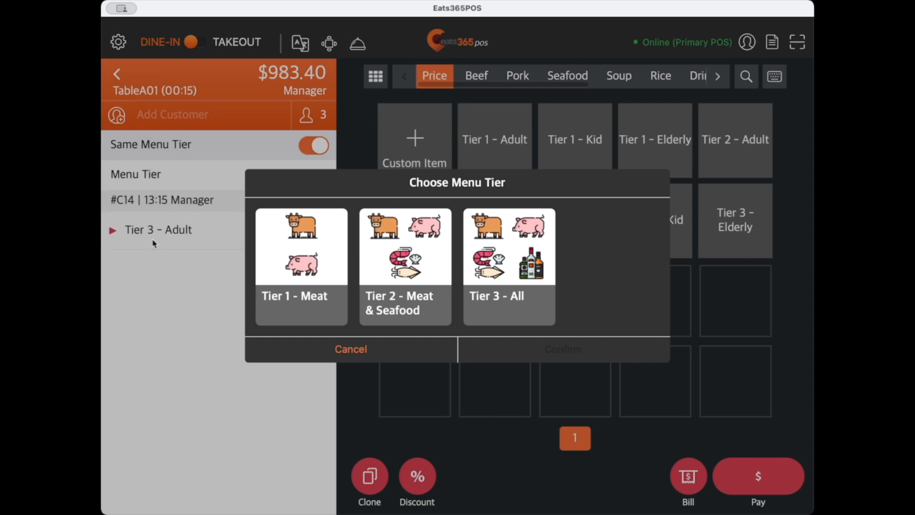
pyautogui.click(411, 257)
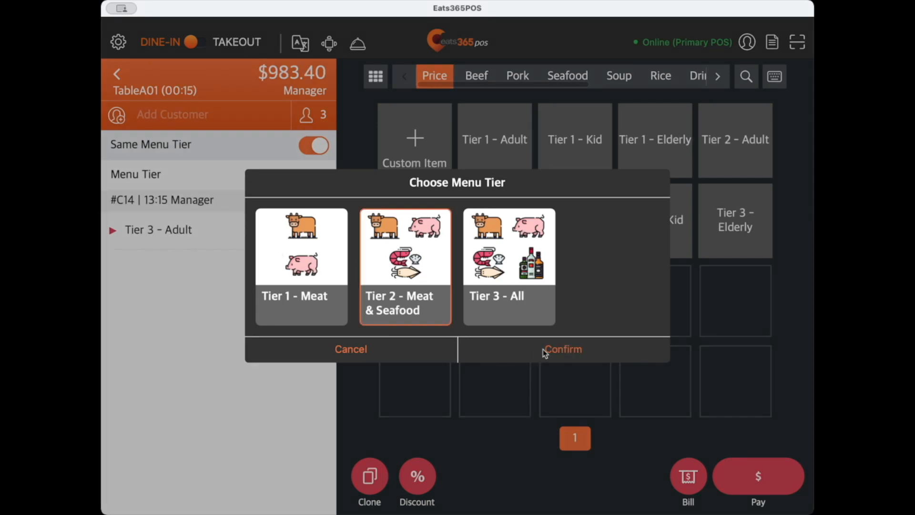
pyautogui.click(545, 353)
# Remove the received Tier 3 - Adult items from table A01's order and add three Tier 2 - Adult items in their place.
pyautogui.click(286, 248)
pyautogui.click(676, 243)
pyautogui.click(722, 167)
pyautogui.click(725, 163)
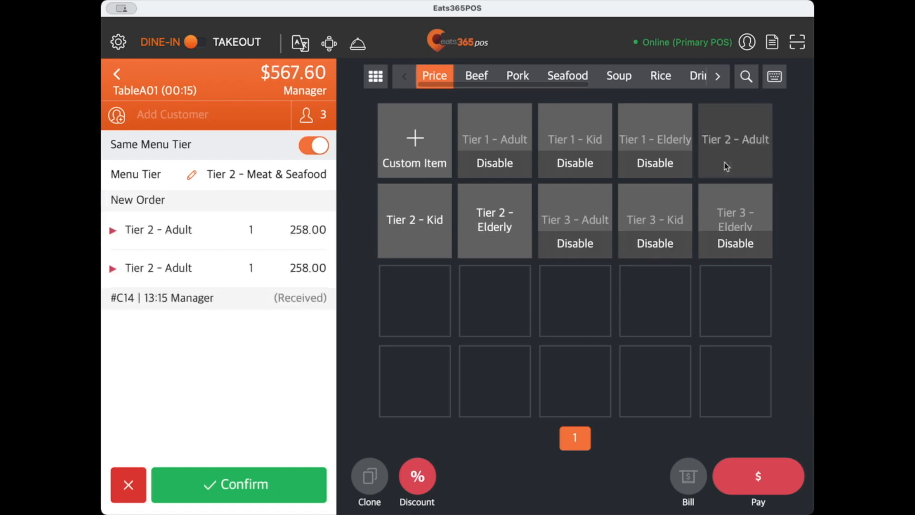
pyautogui.click(724, 162)
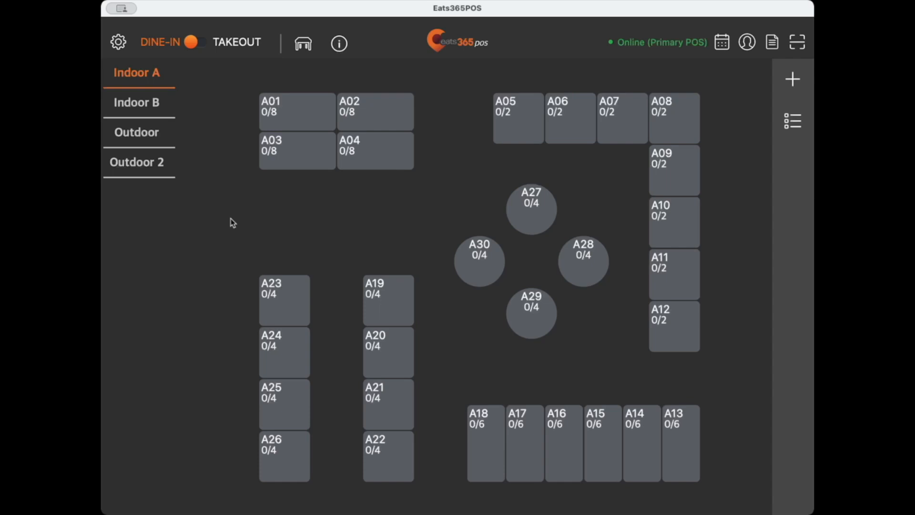
pyautogui.click(312, 40)
pyautogui.scroll(-2, 534, 233)
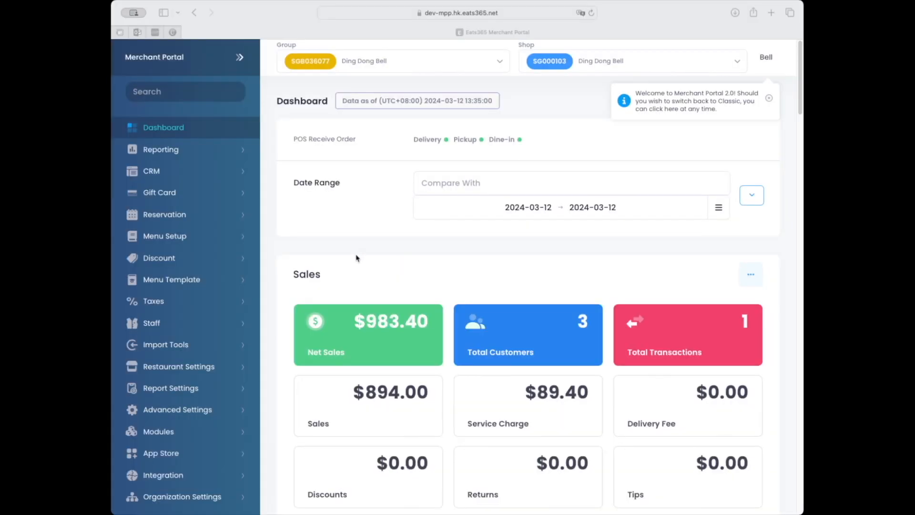
# In the merchant portal's Operation Preferences, set the party size input format to by Age Group and save.
pyautogui.click(228, 416)
pyautogui.click(226, 413)
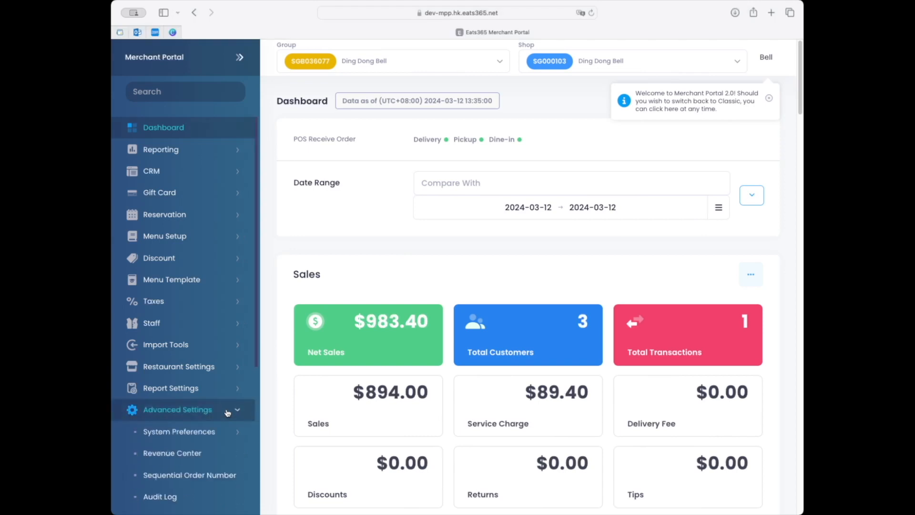
pyautogui.scroll(-3, 224, 401)
pyautogui.click(222, 365)
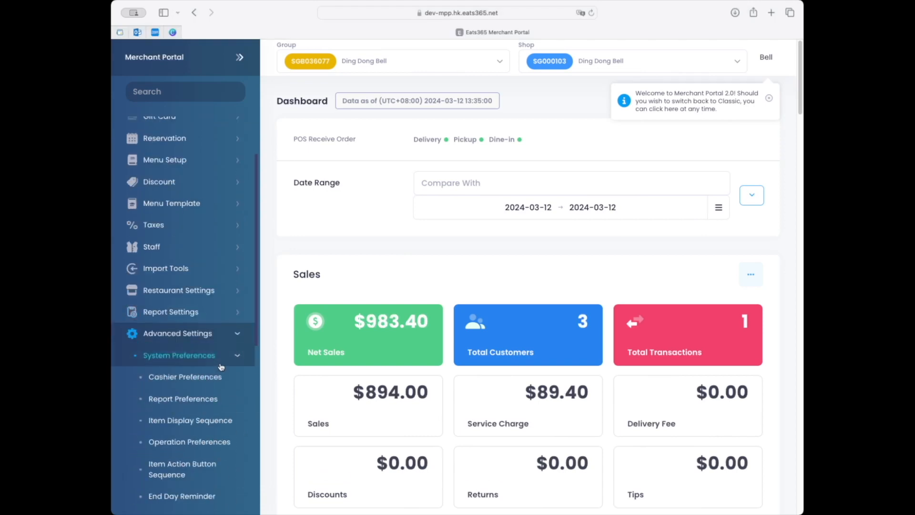
pyautogui.click(206, 444)
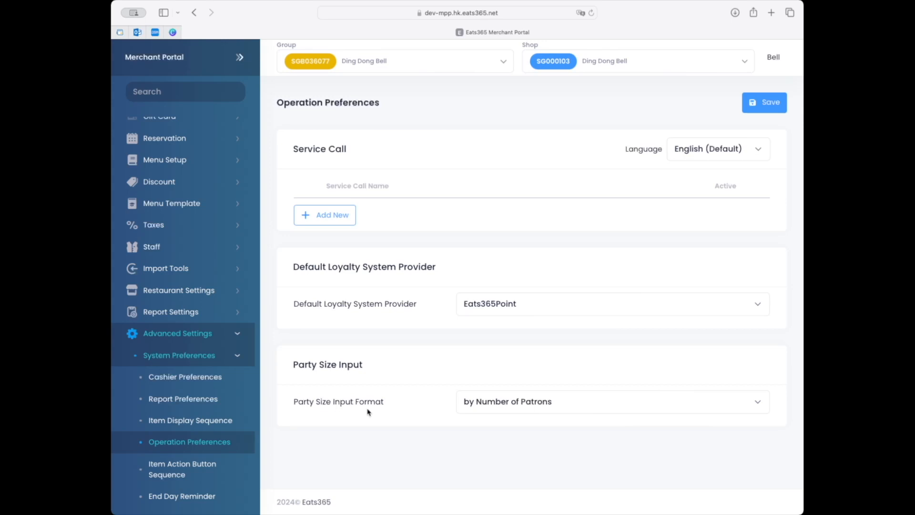
pyautogui.click(487, 413)
pyautogui.scroll(-5, 489, 410)
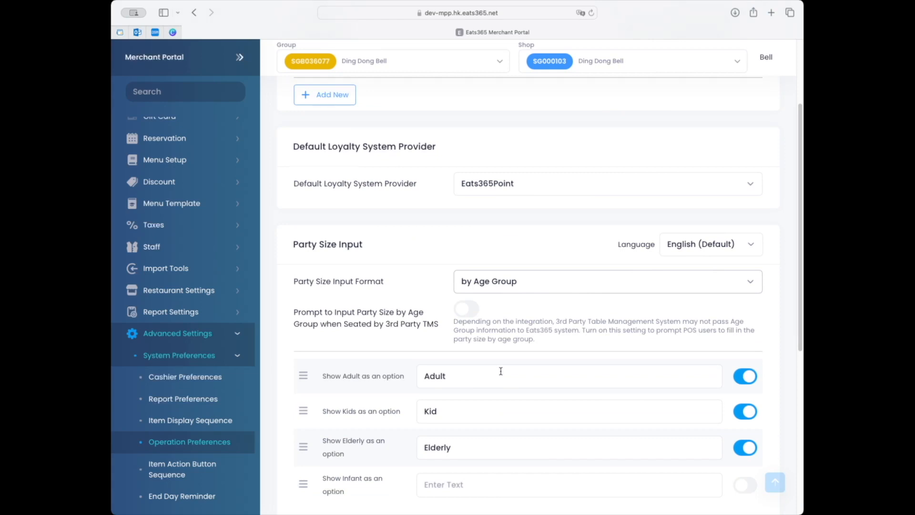
pyautogui.scroll(-4, 501, 371)
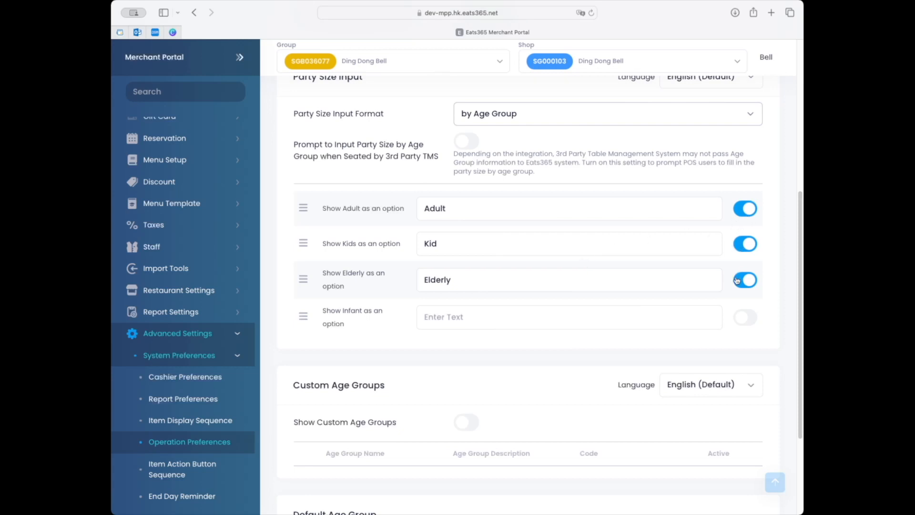
pyautogui.scroll(6, 737, 281)
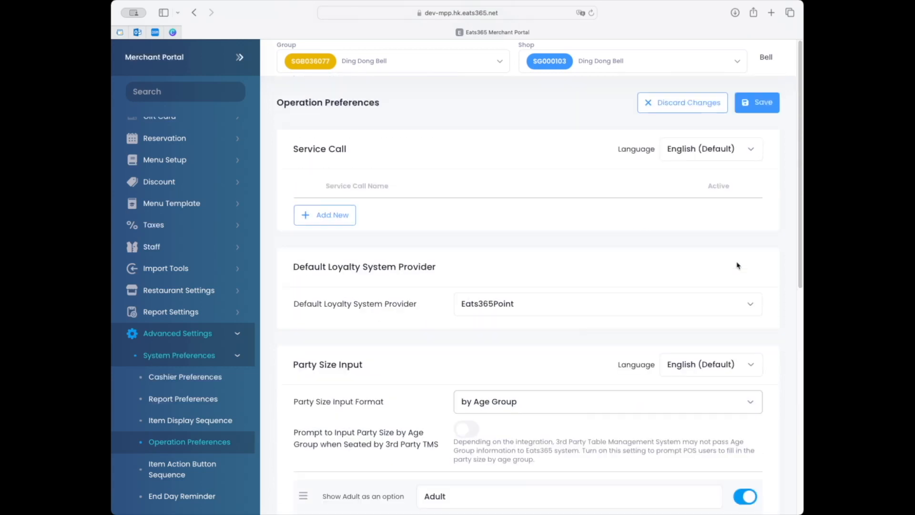
pyautogui.click(765, 102)
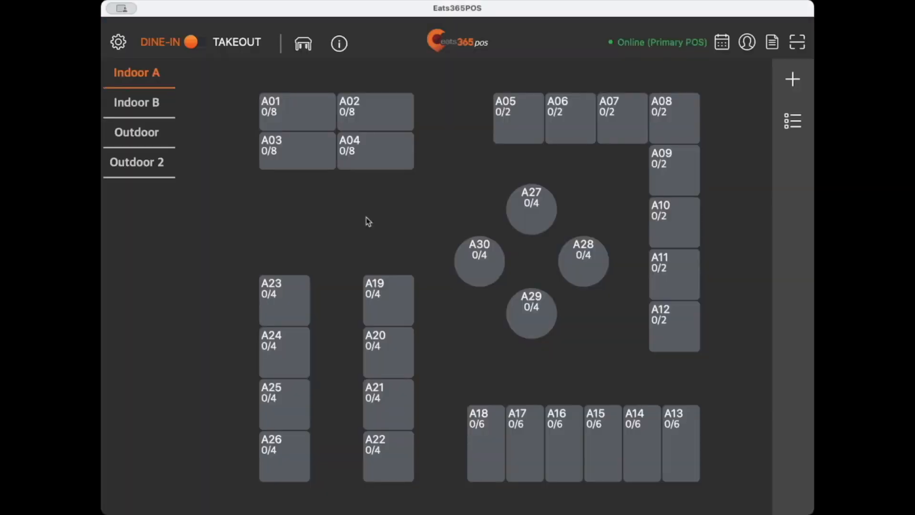
pyautogui.click(300, 46)
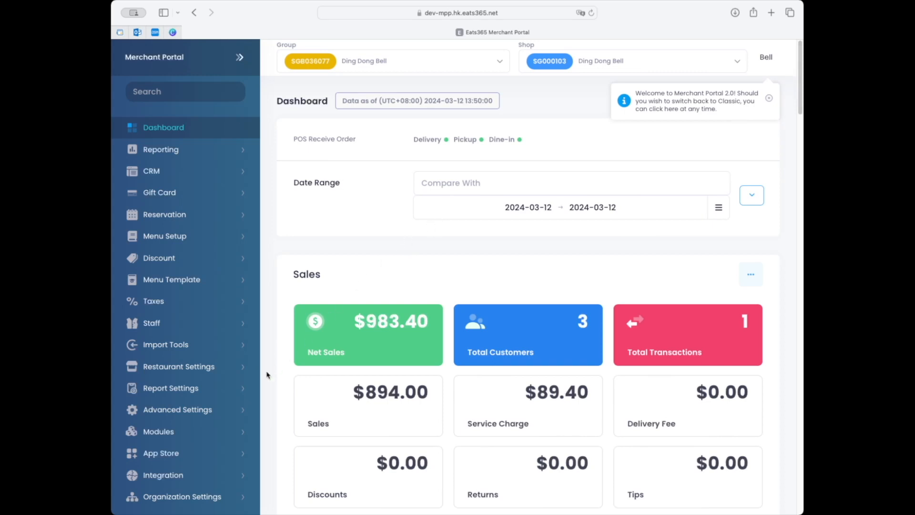
# In the merchant portal's system preferences, create a new ordering quantity limit and add a rule to its limit details.
pyautogui.click(217, 410)
pyautogui.scroll(-3, 219, 333)
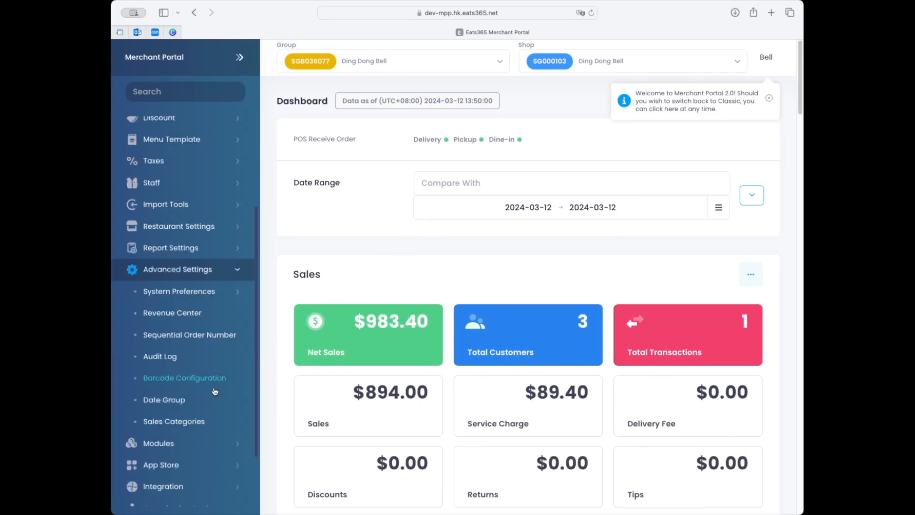
pyautogui.click(219, 297)
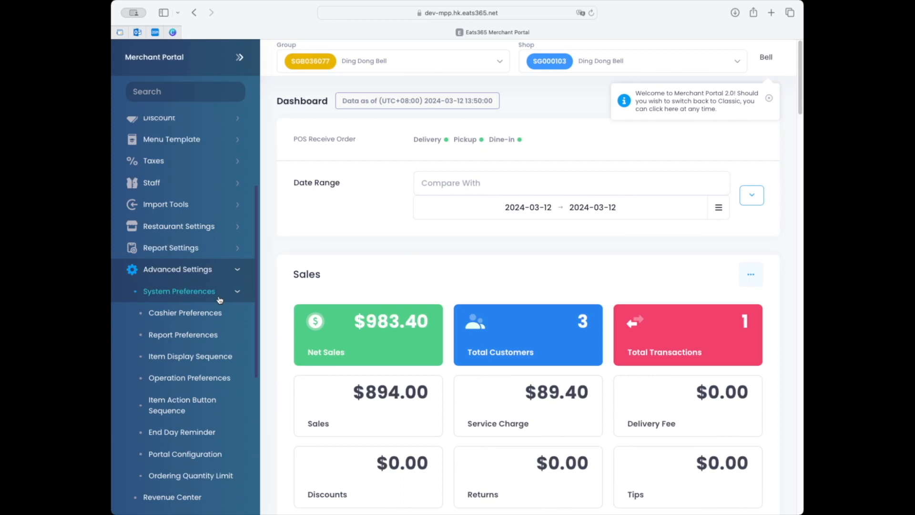
pyautogui.click(190, 477)
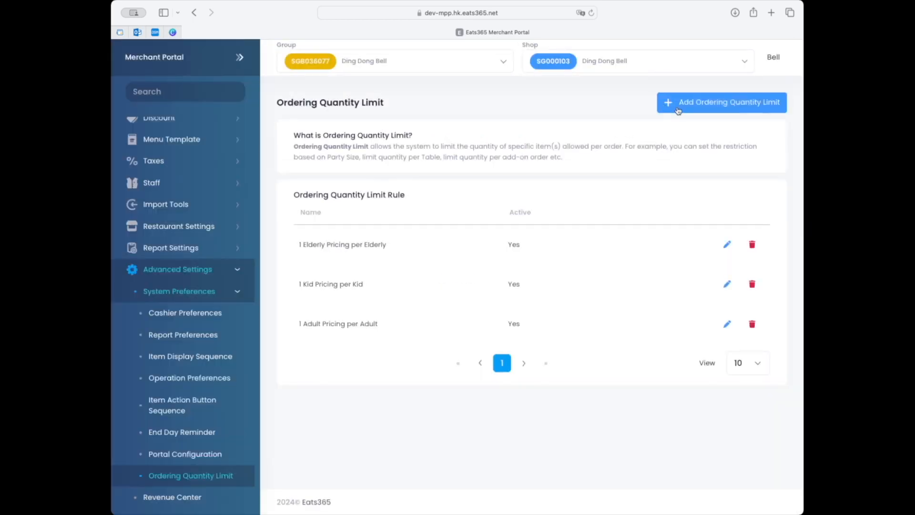
pyautogui.click(699, 109)
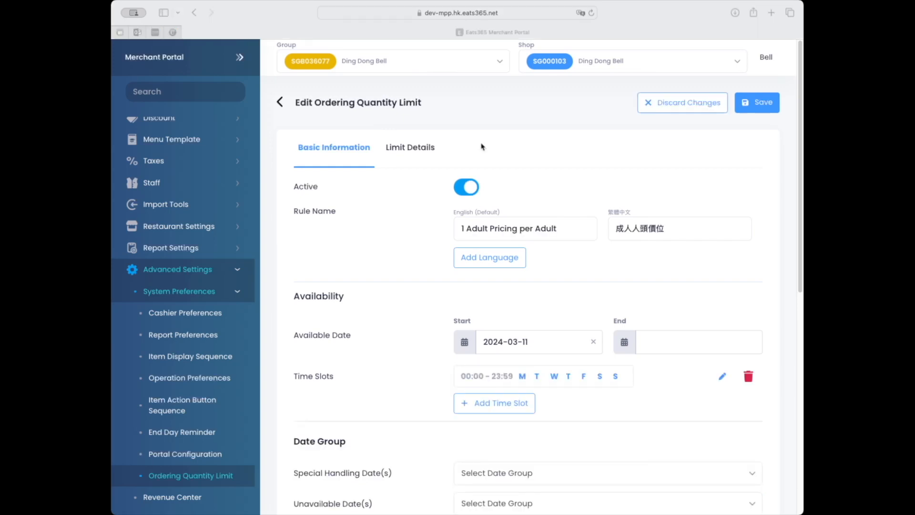
pyautogui.click(419, 151)
pyautogui.click(752, 193)
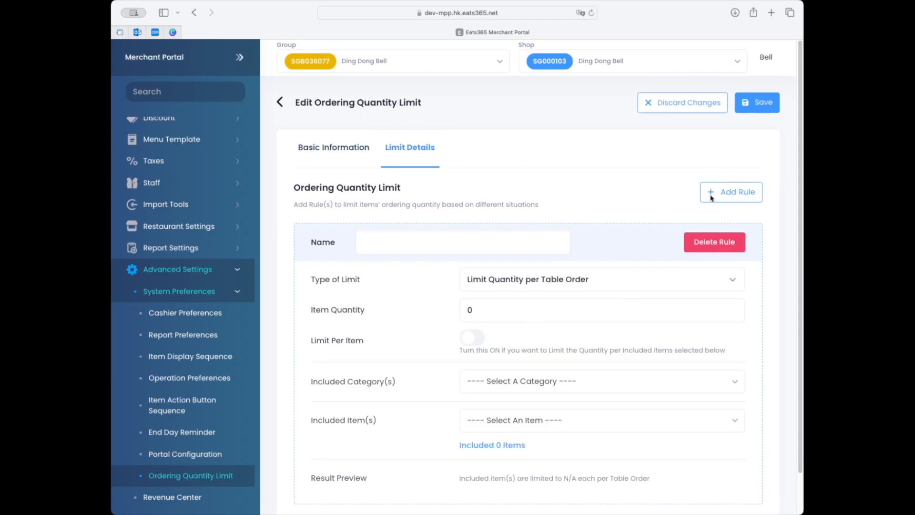
# Name the rule "1 Adult Pricing per Adult" and set its type of limit to Restricted Quantity per Person.
pyautogui.click(424, 249)
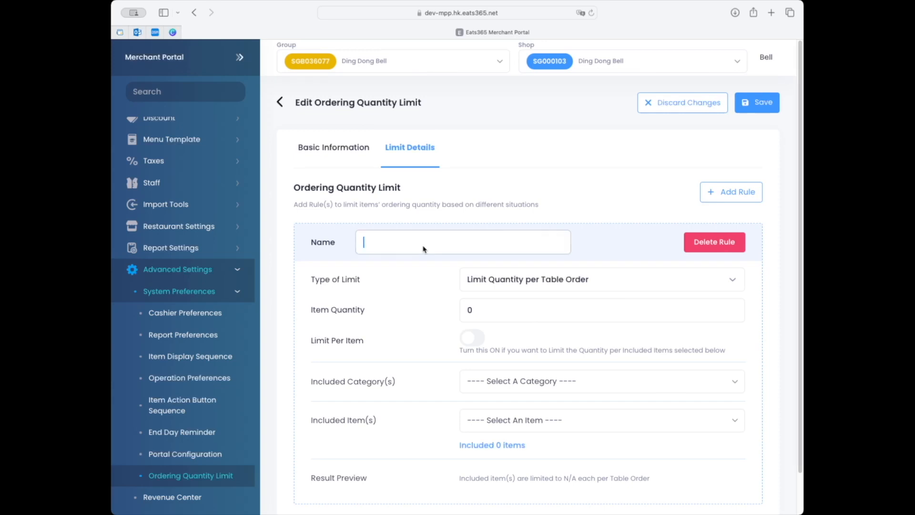
pyautogui.write('1 Adult Pricing per Adult')
pyautogui.click(514, 290)
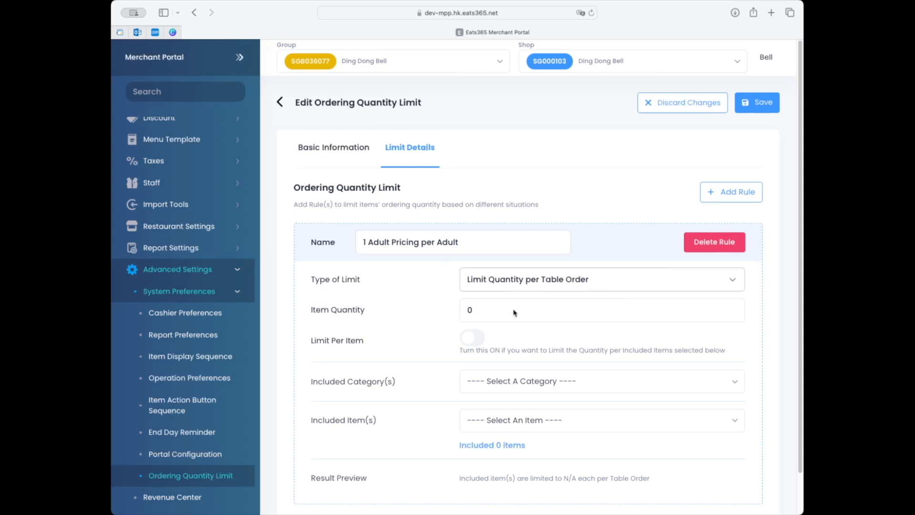
pyautogui.click(516, 352)
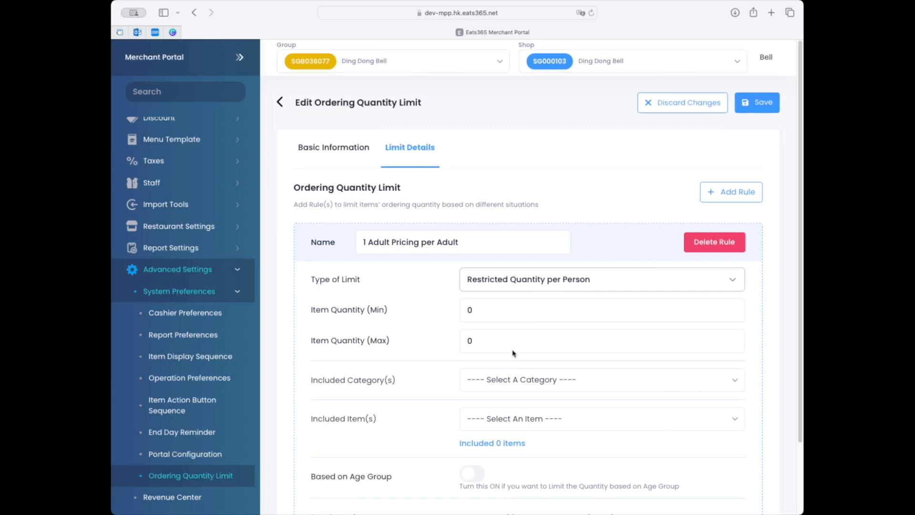
# Set both the minimum and maximum item quantity of the adult pricing rule to 1.
pyautogui.click(507, 315)
pyautogui.press('BackSpace')
pyautogui.write('1')
pyautogui.click(500, 339)
pyautogui.press('BackSpace')
pyautogui.write('1')
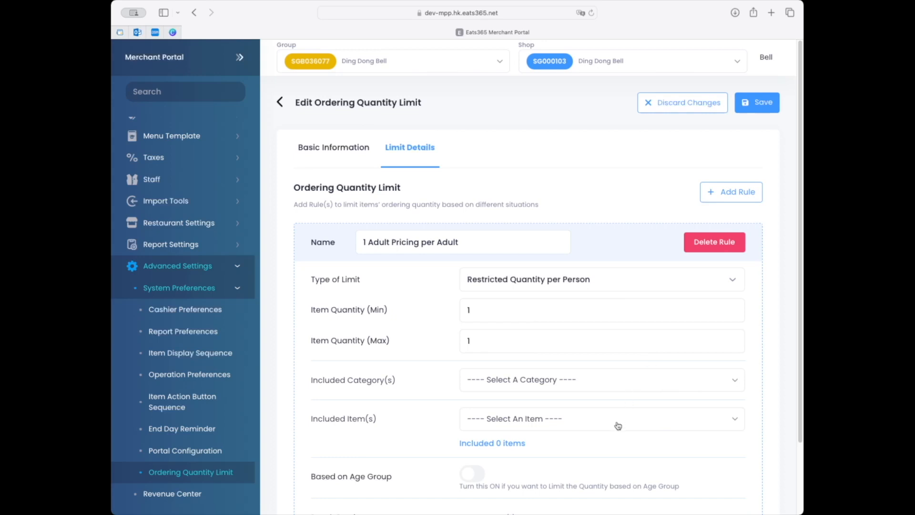
# Include the Tier 1 - Adult, Tier 2 - Adult and Tier 3 - Adult items in the rule and save the limit.
pyautogui.scroll(-2, 773, 411)
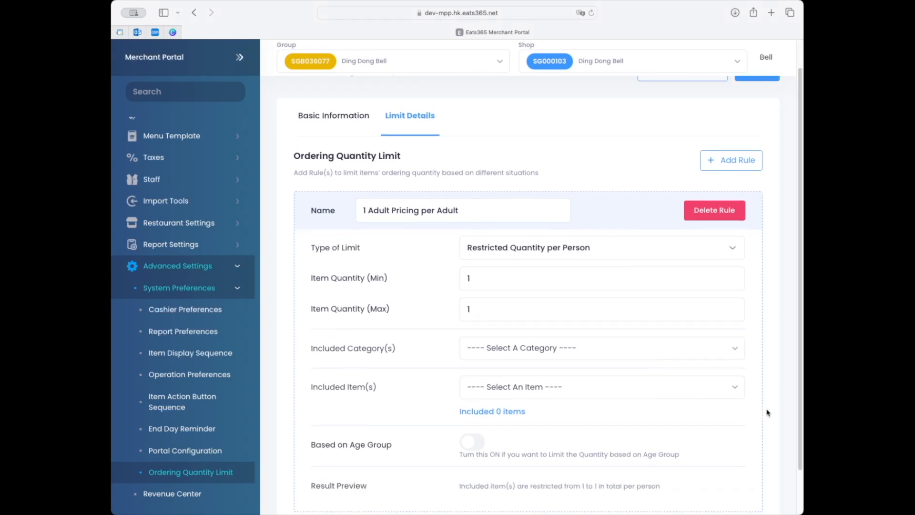
pyautogui.click(686, 393)
pyautogui.click(589, 490)
pyautogui.scroll(-3, 587, 489)
pyautogui.click(586, 487)
pyautogui.scroll(-2, 585, 487)
pyautogui.click(584, 487)
pyautogui.click(758, 417)
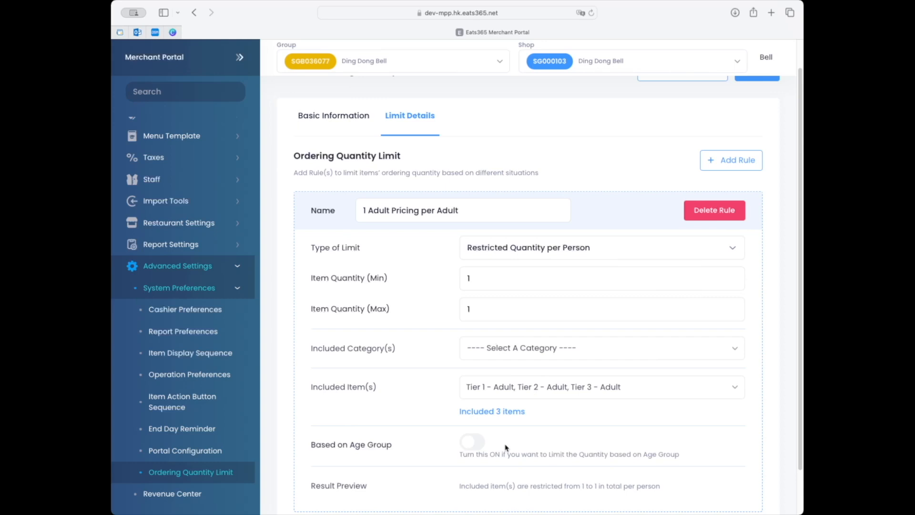
pyautogui.scroll(1, 651, 434)
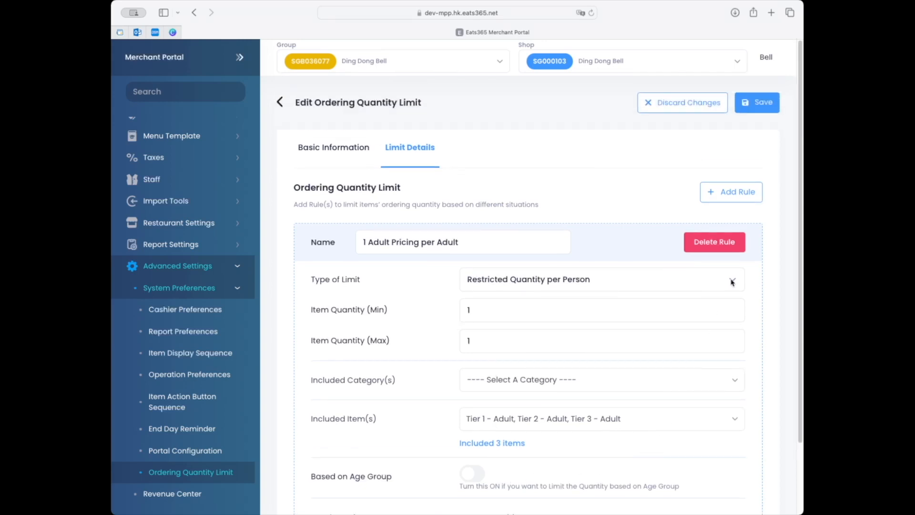
pyautogui.click(763, 103)
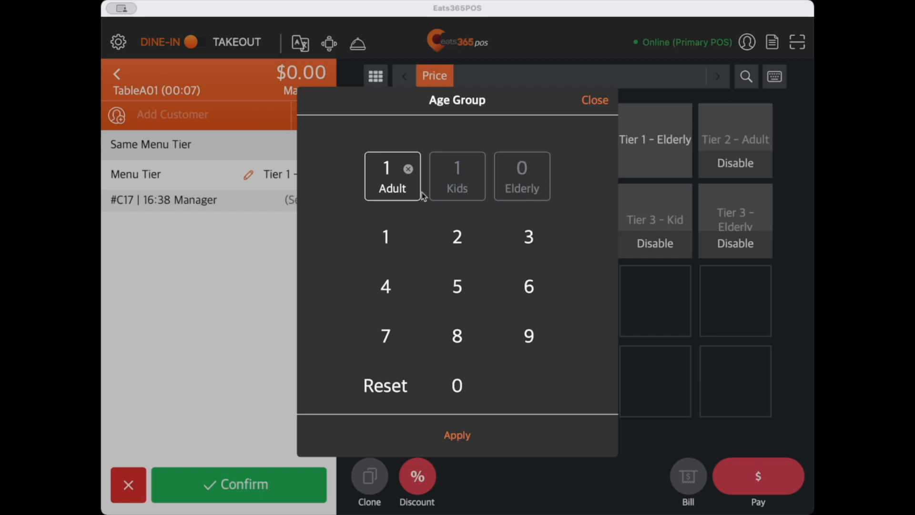
# In Eats365POS, close table A01's age group entry and add two Tier 1 - Adult items to its order.
pyautogui.click(590, 102)
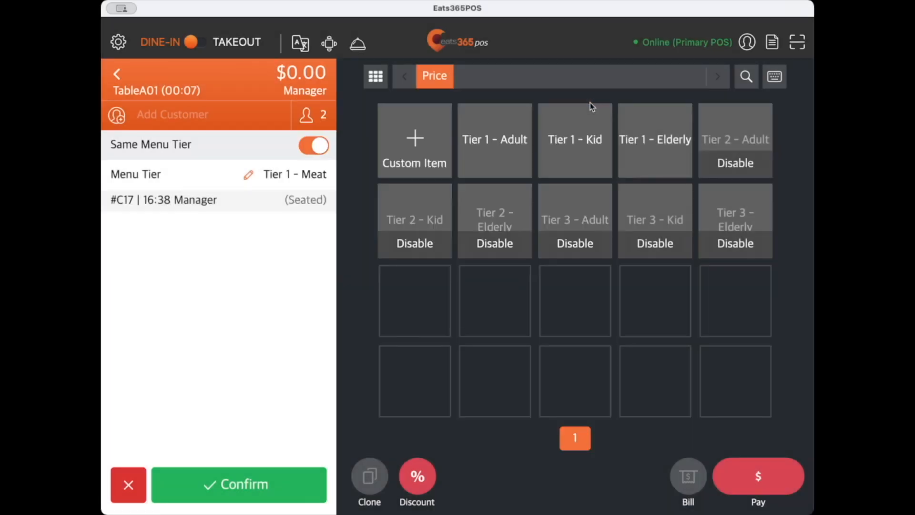
pyautogui.click(506, 153)
pyautogui.click(505, 153)
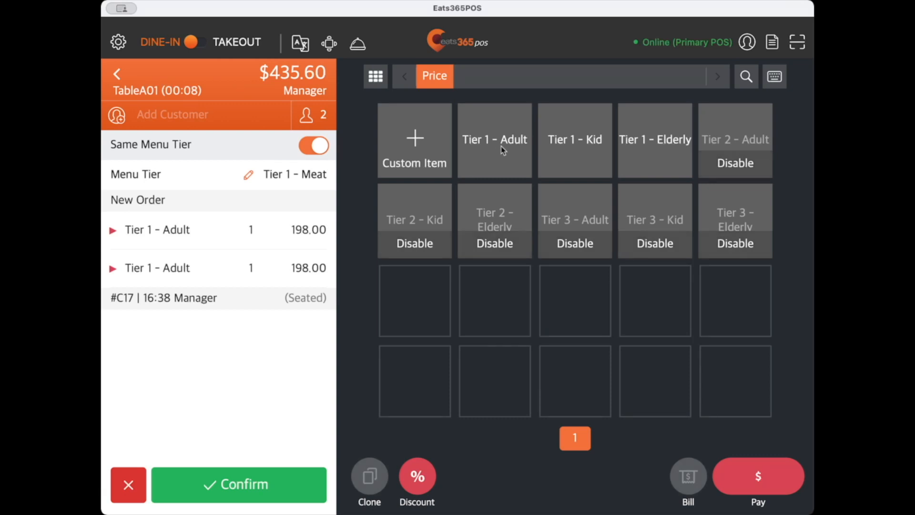
pyautogui.click(501, 146)
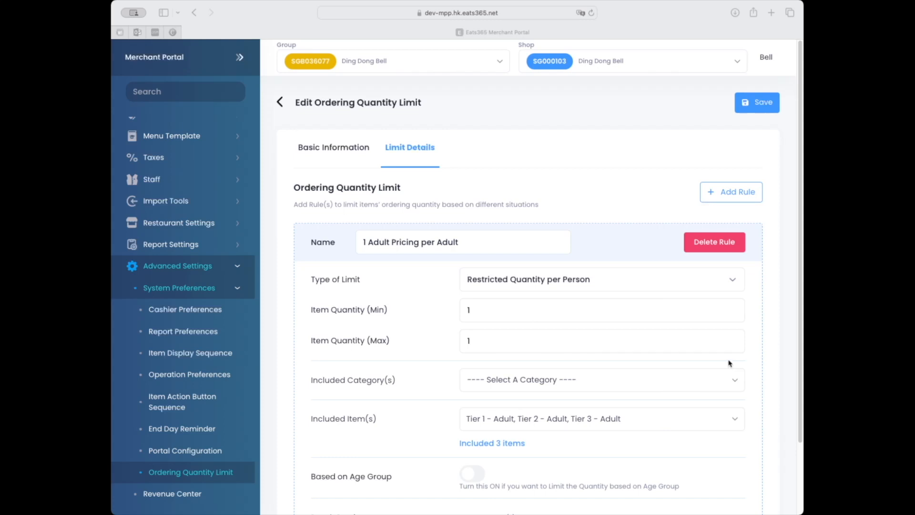
# In the merchant portal, base the adult pricing rule on age group, apply it to the Adult group and save.
pyautogui.click(473, 478)
pyautogui.click(472, 475)
pyautogui.scroll(-2, 497, 478)
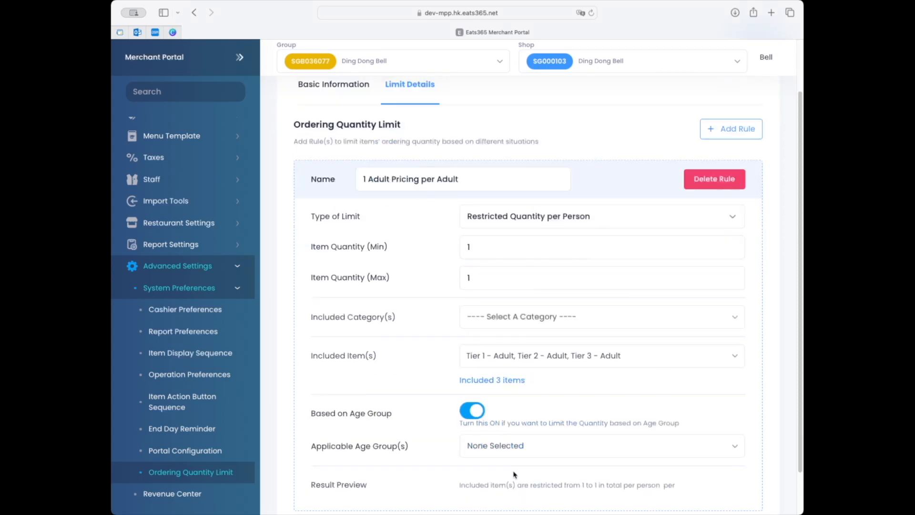
pyautogui.click(520, 453)
pyautogui.click(498, 499)
pyautogui.click(423, 492)
pyautogui.scroll(2, 593, 398)
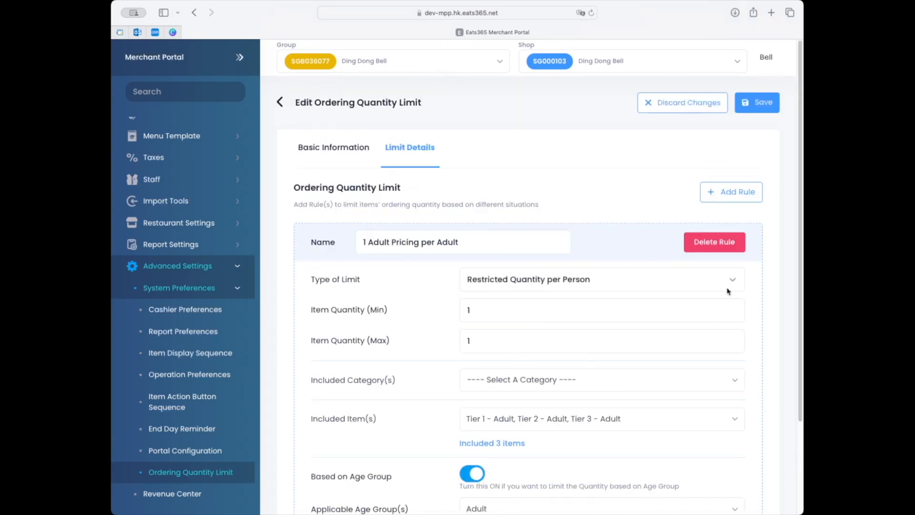
pyautogui.click(763, 102)
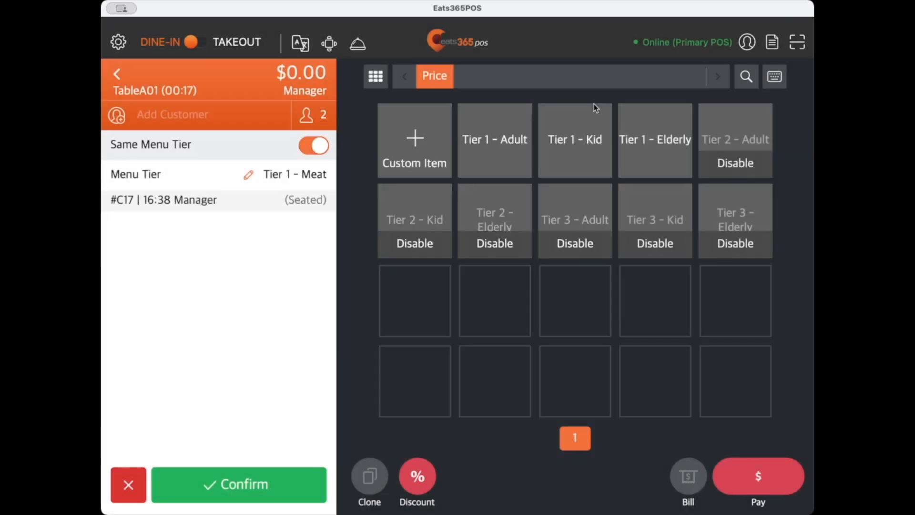
# In Eats365POS, order one Tier 1 - Adult and one Tier 1 - Kid for table A01, deleting the excess adult item.
pyautogui.click(594, 105)
pyautogui.click(499, 153)
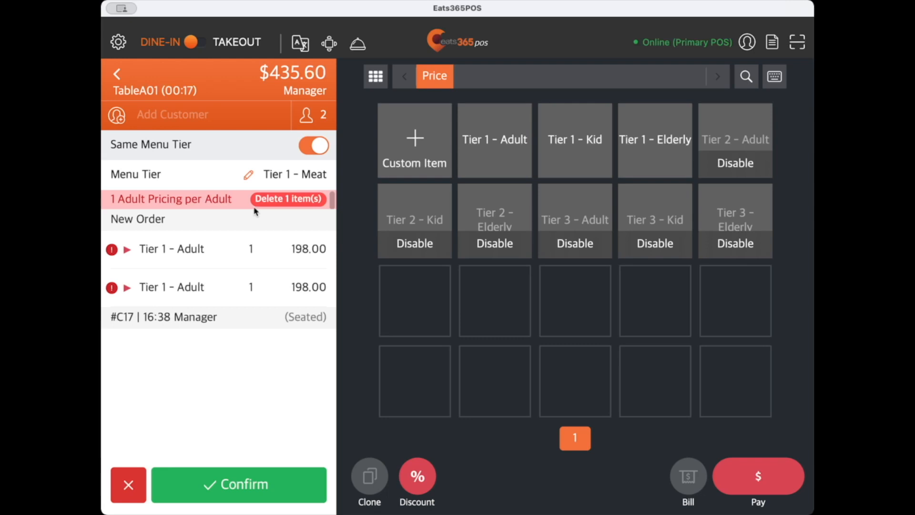
pyautogui.click(289, 252)
pyautogui.click(406, 273)
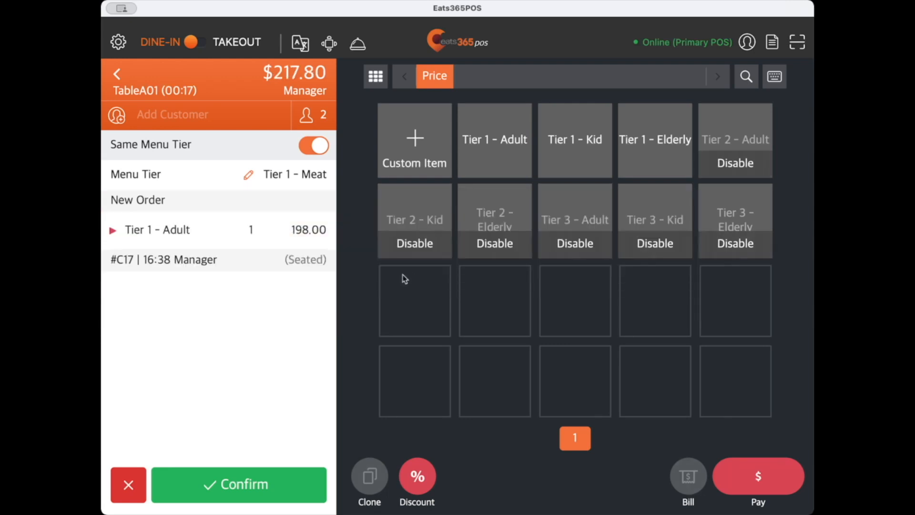
pyautogui.click(576, 153)
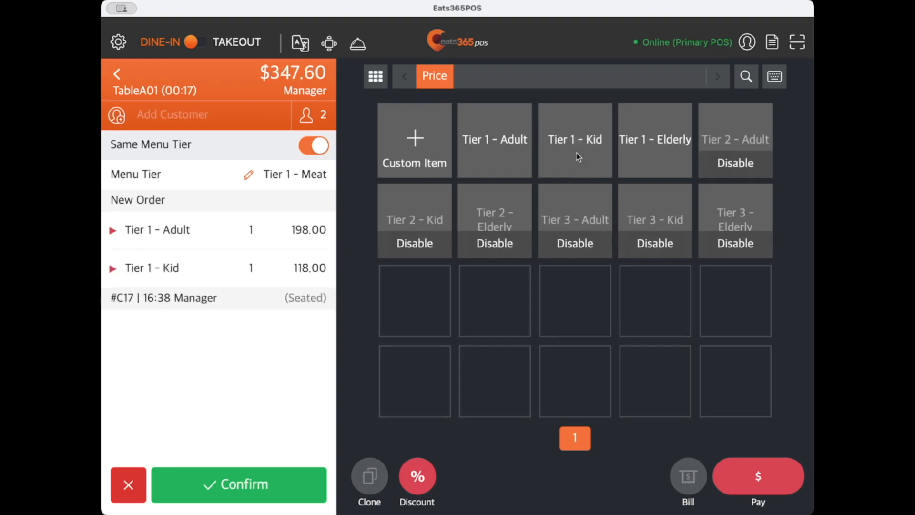